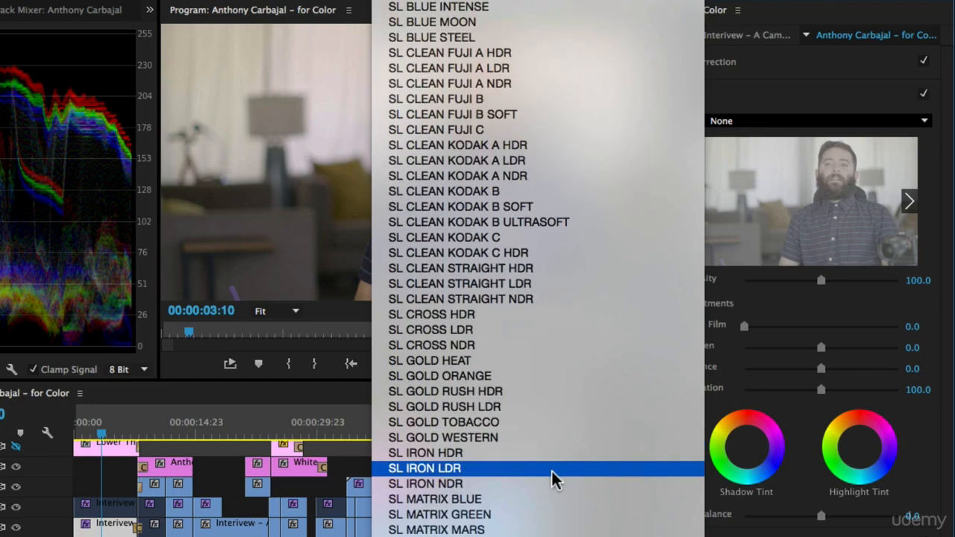
Close the list of looks and examine the Input LUT choices in Basic Correction without applying one
click(549, 472)
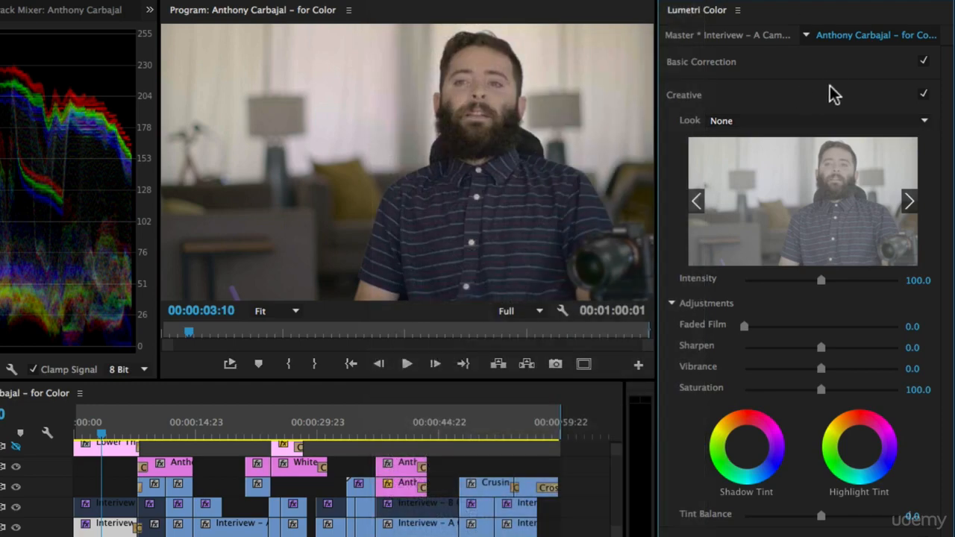
click(711, 63)
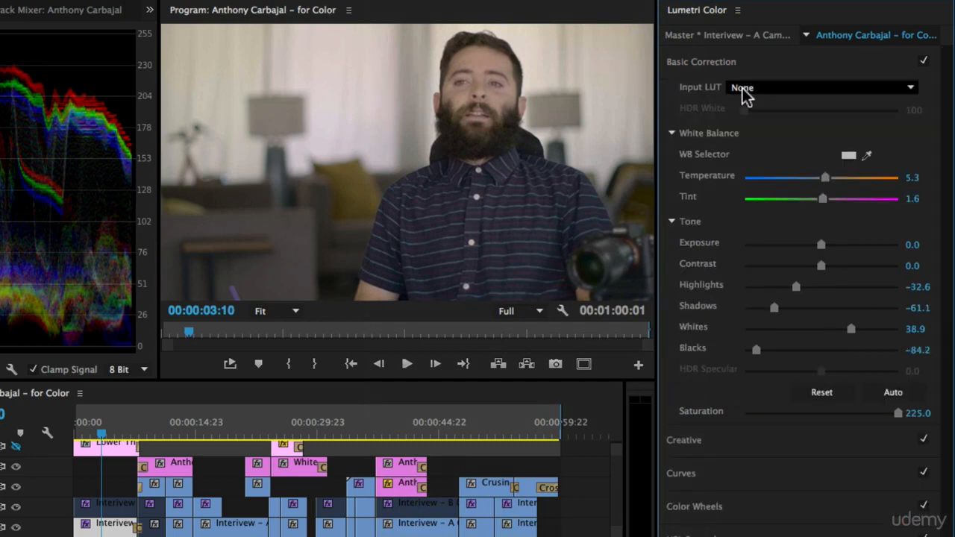
click(743, 88)
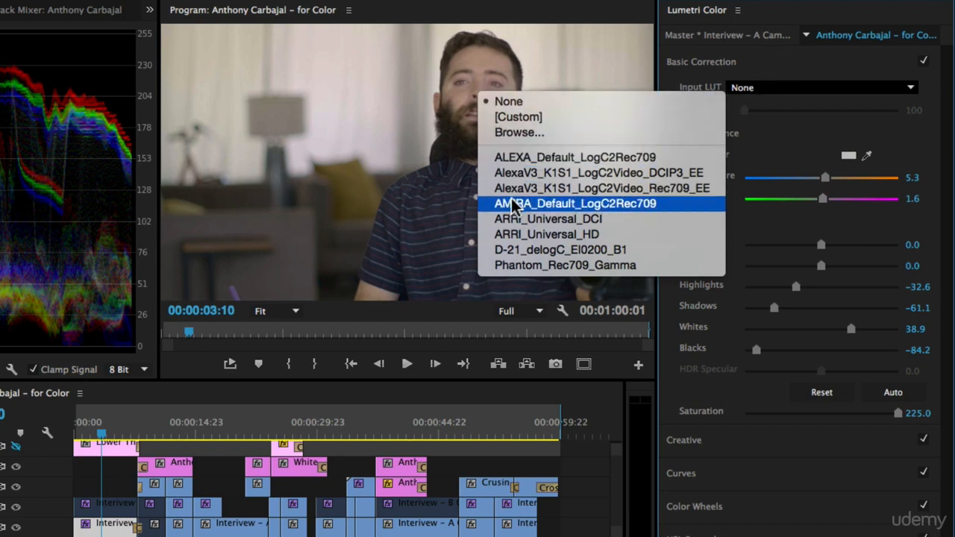
click(732, 62)
click(732, 63)
click(742, 60)
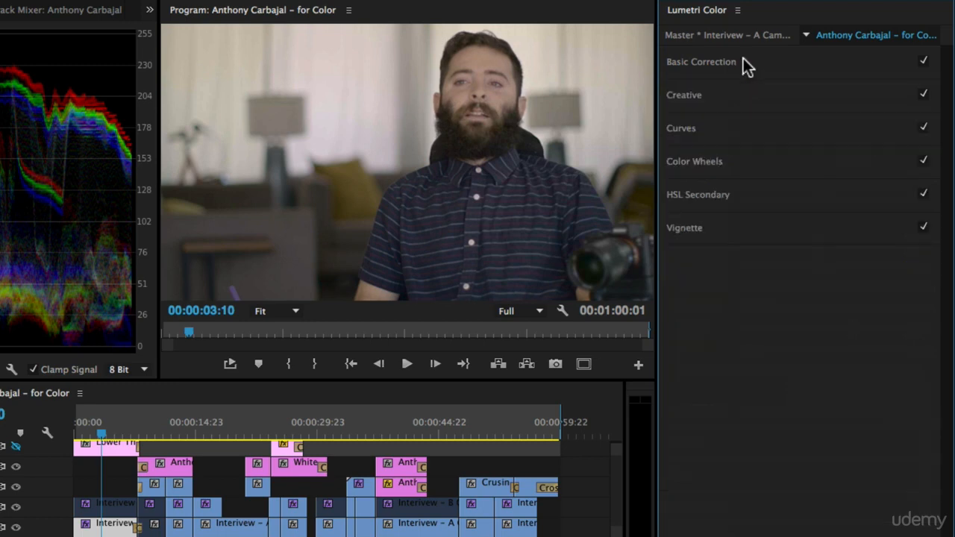
Browse the creative look previews for the interview clip one by one as far as SL BLUE STEEL
click(708, 93)
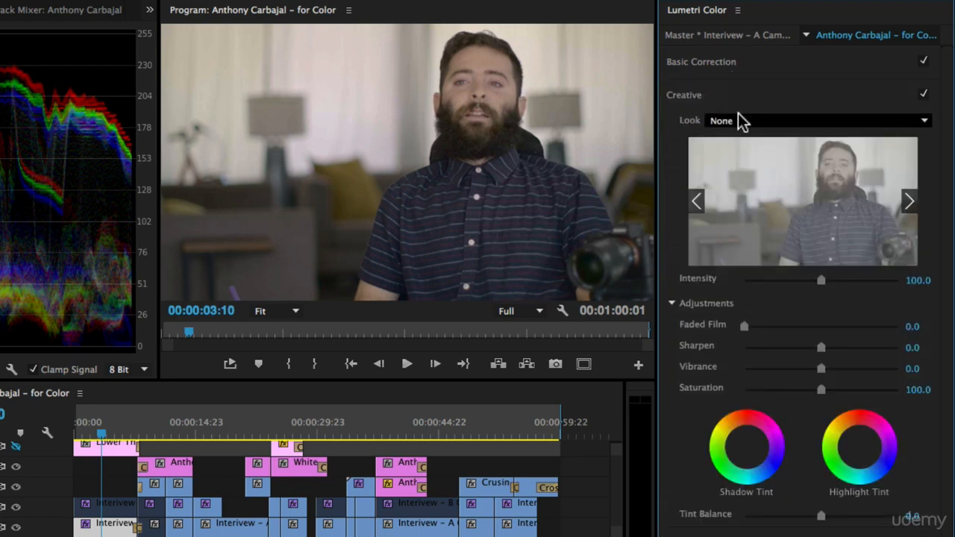
click(911, 201)
click(911, 200)
click(911, 201)
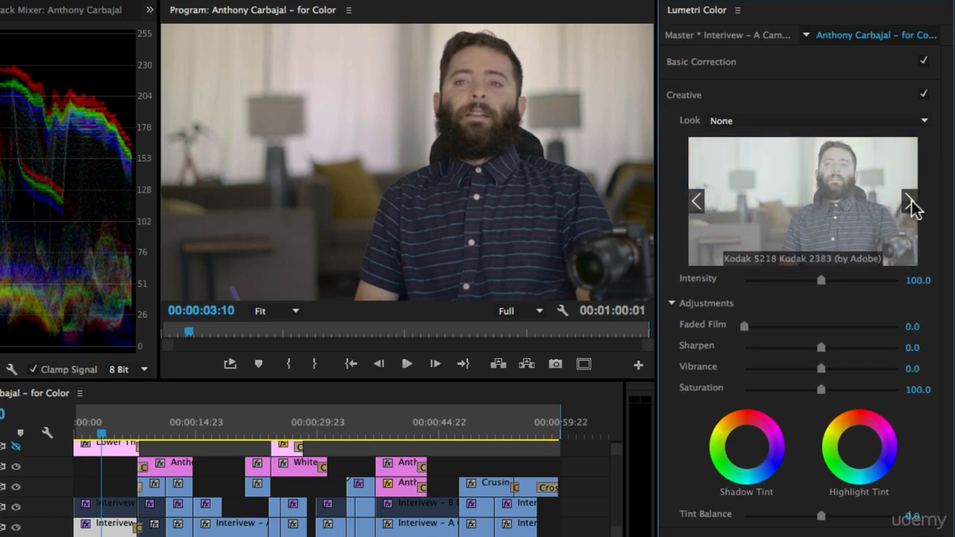
click(911, 201)
click(911, 200)
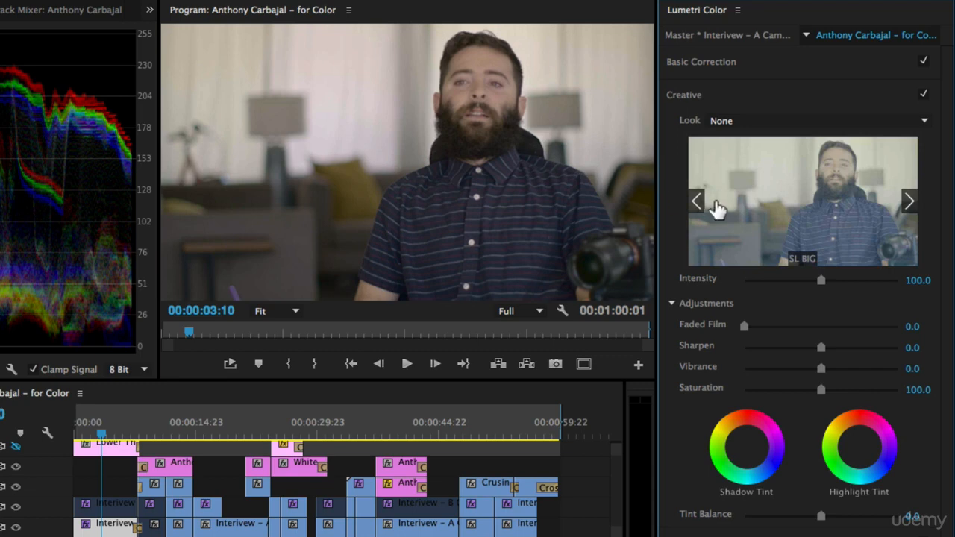
click(696, 200)
click(910, 199)
click(909, 198)
click(910, 199)
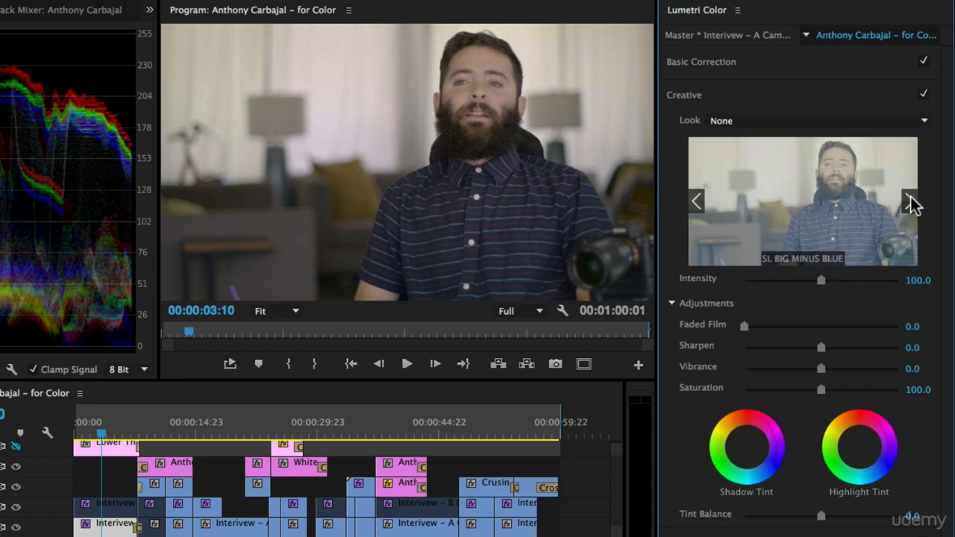
click(910, 199)
click(910, 198)
click(910, 199)
click(910, 200)
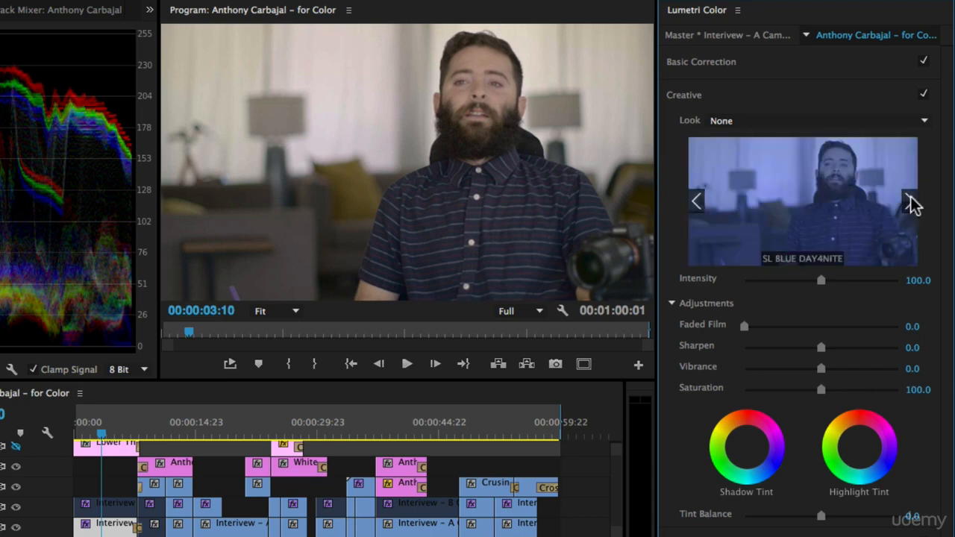
click(910, 200)
click(910, 198)
click(910, 198)
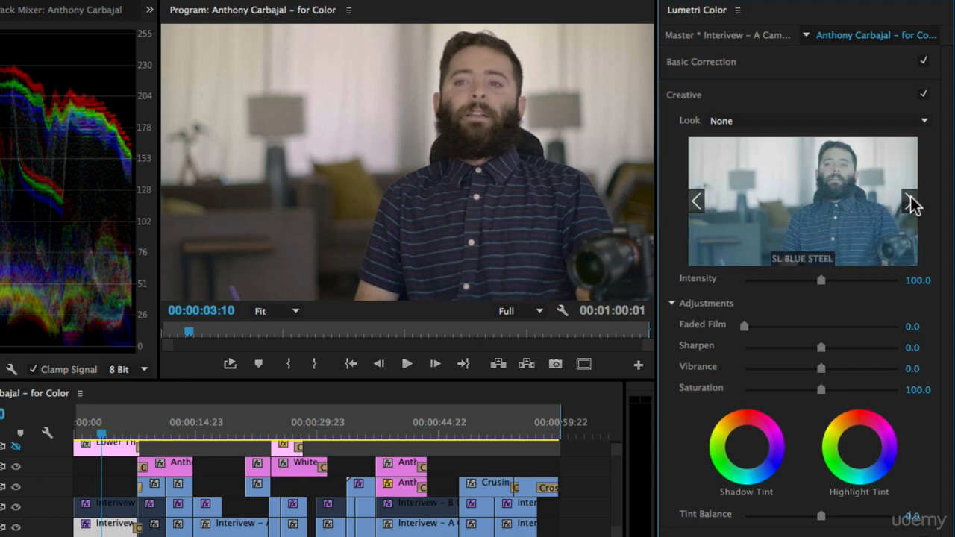
Advance the previews to SL CLEAN KODAK A HDR, try that look on the clip and undo it
click(910, 198)
click(910, 198)
click(910, 199)
click(909, 199)
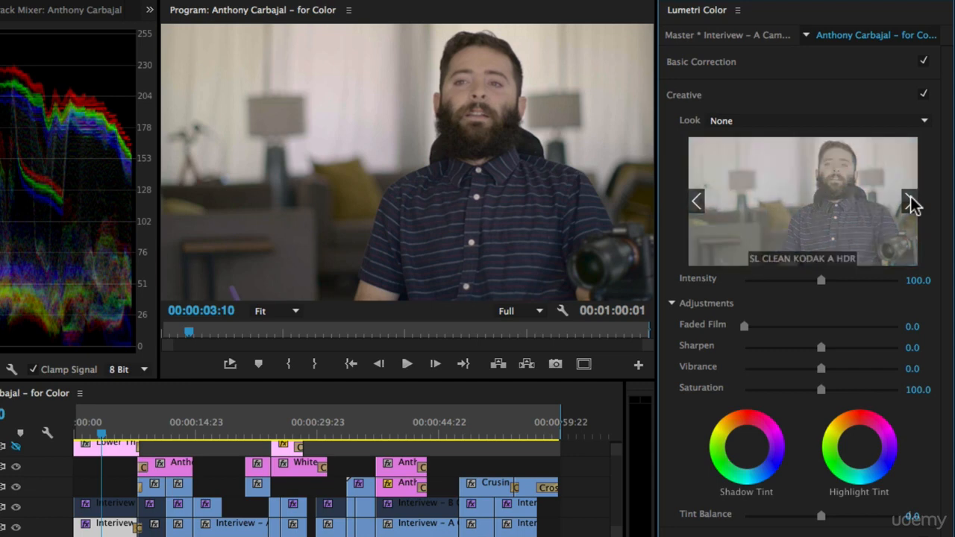
click(818, 179)
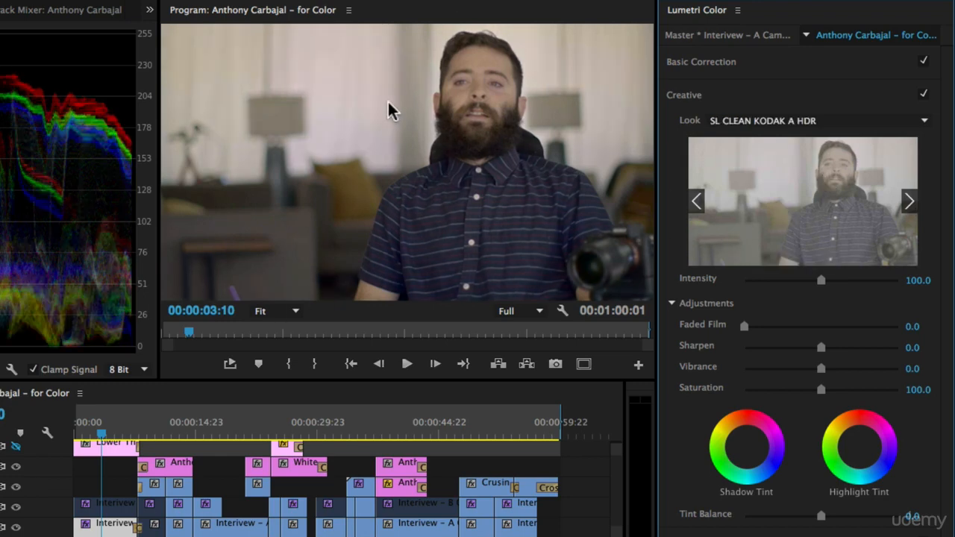
key(super+z)
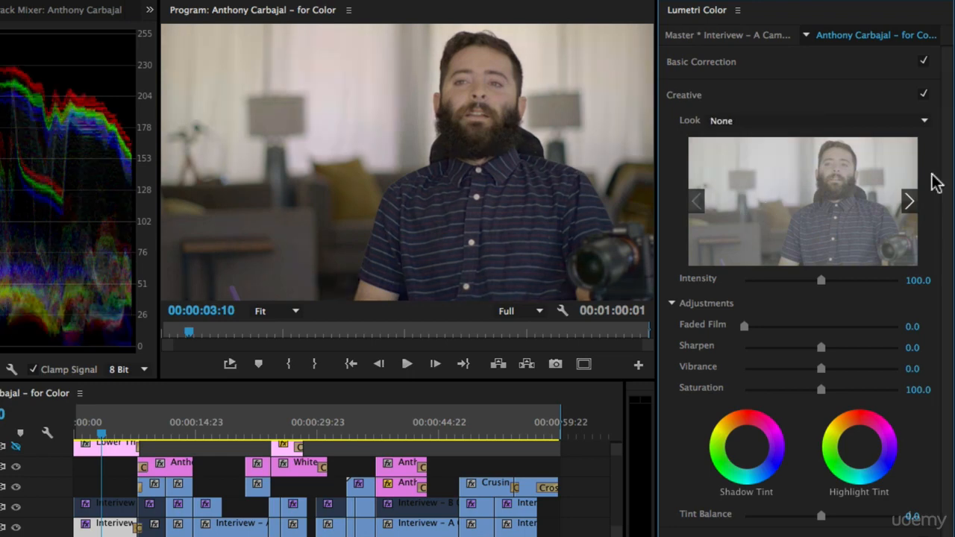
Disable Basic Correction and apply the CineSpace2383sRGB6bit look to the interview clip
click(923, 63)
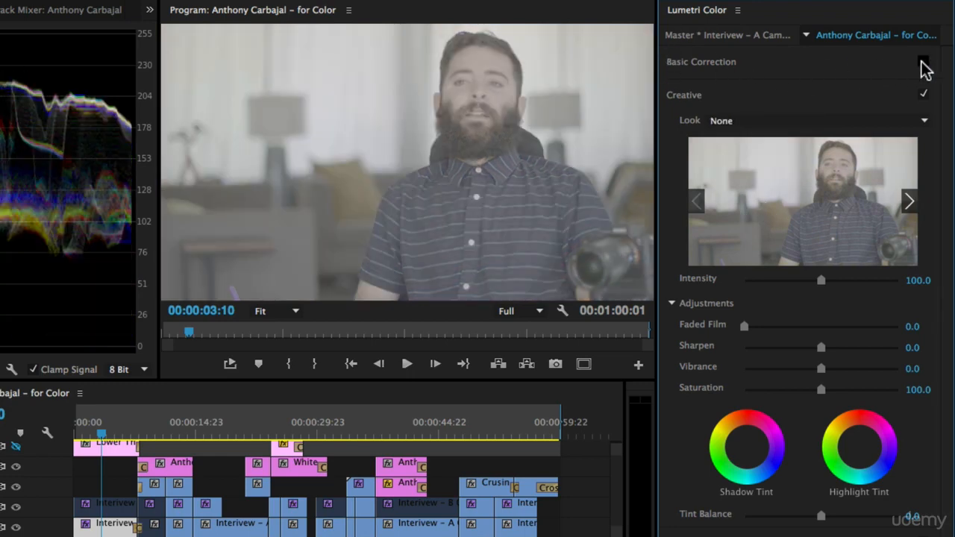
click(910, 202)
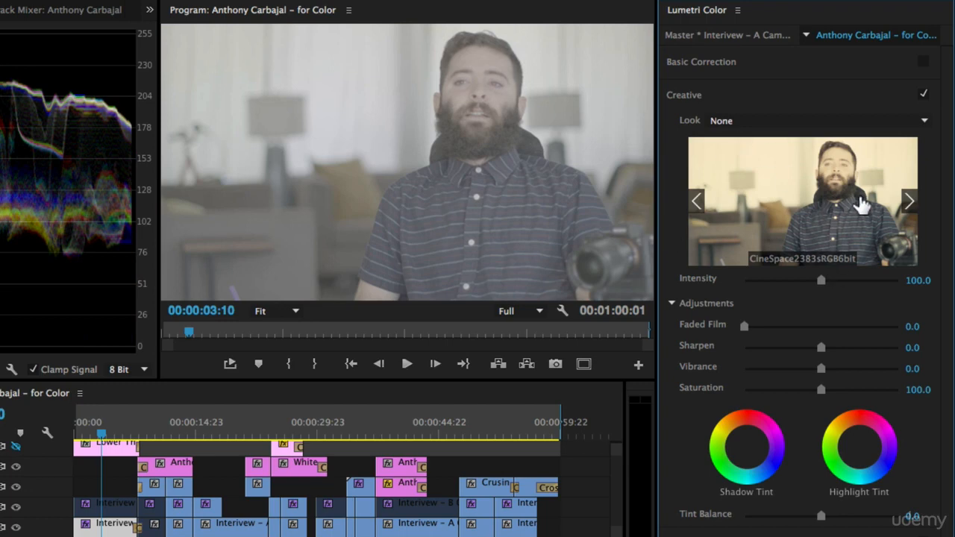
click(794, 208)
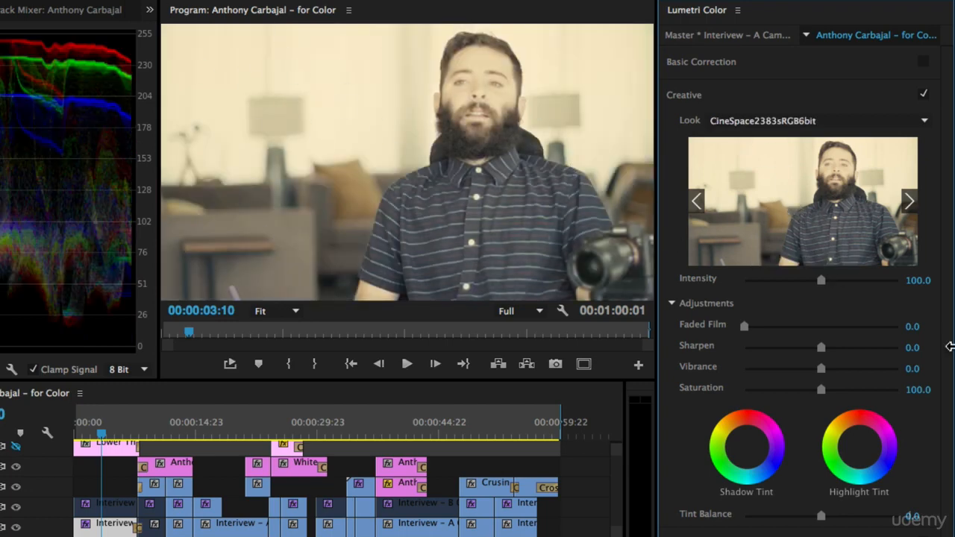
Set the creative look's Intensity to 65.3 and check the Basic Correction settings
drag(821, 281, 792, 290)
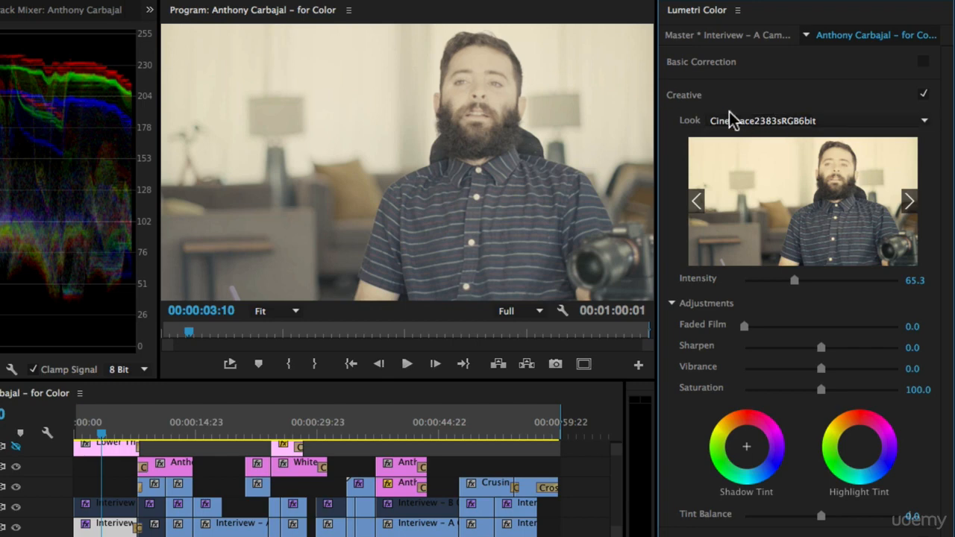
click(686, 62)
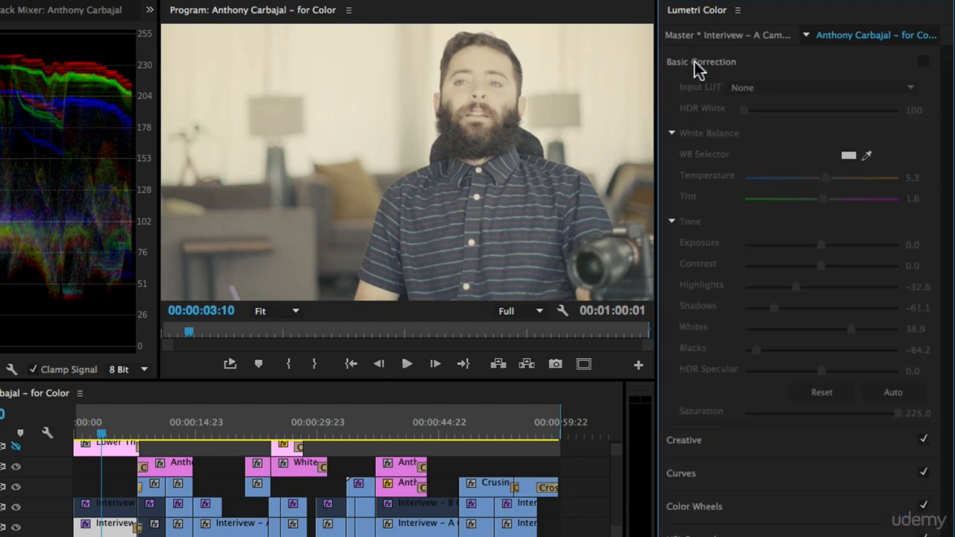
click(694, 61)
click(708, 97)
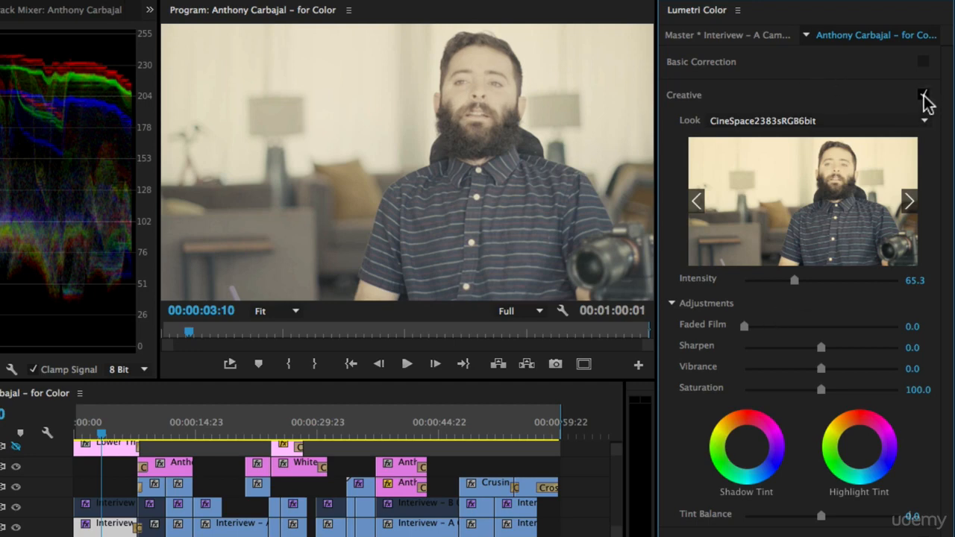
Set the creative Look back to None and re-enable Basic Correction
click(827, 120)
click(435, 131)
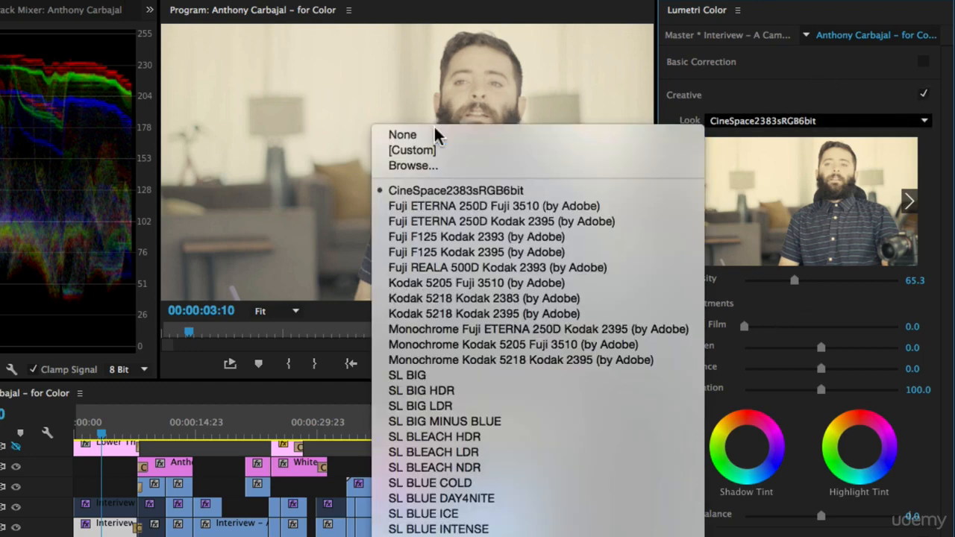
click(923, 62)
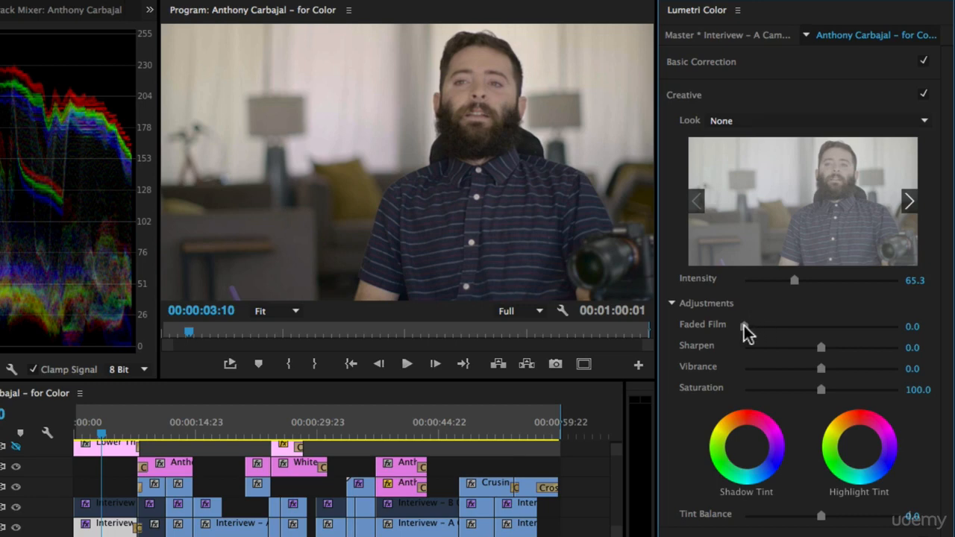
Try Faded Film at 36.8 and 71.6, and return it to 0
drag(744, 325, 801, 325)
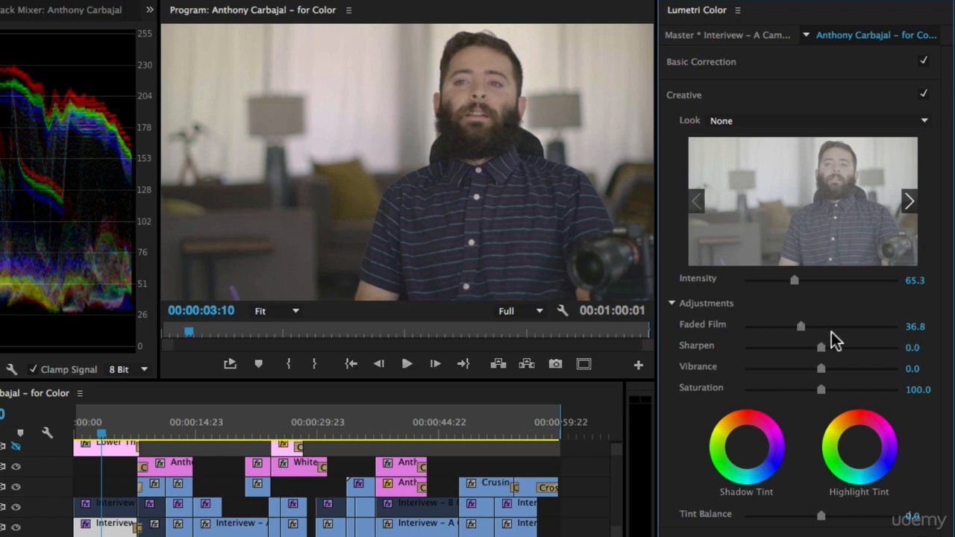
click(851, 326)
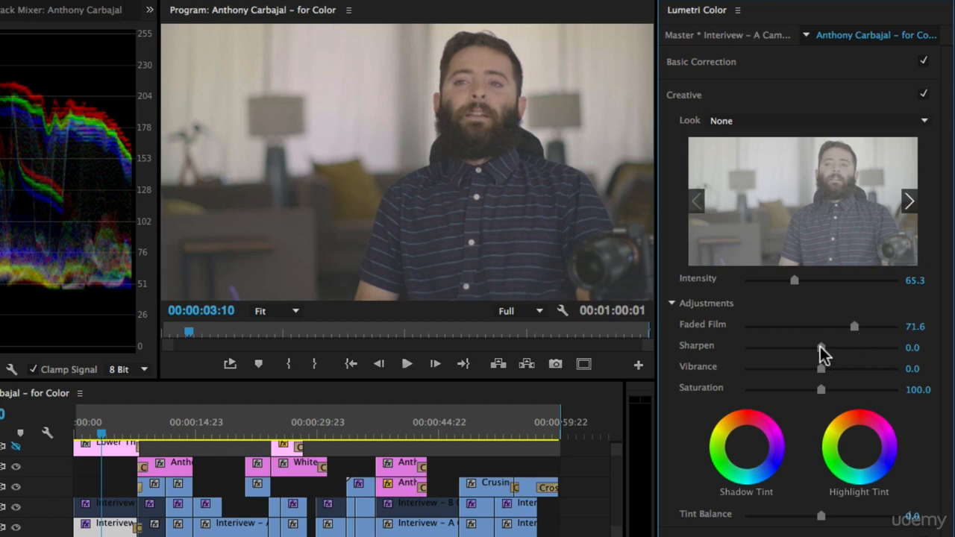
drag(771, 328, 740, 332)
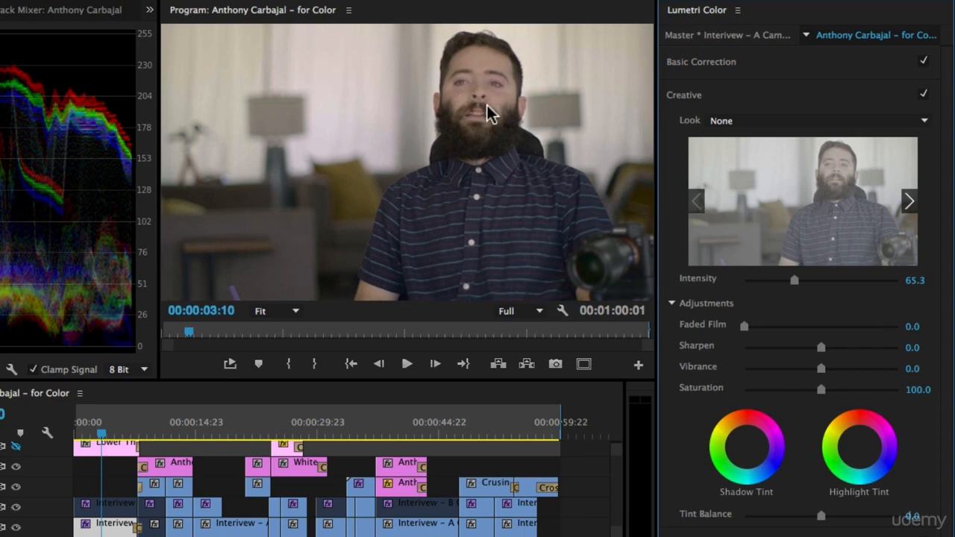
Set the creative Sharpen adjustment to 25
click(911, 347)
text(2)
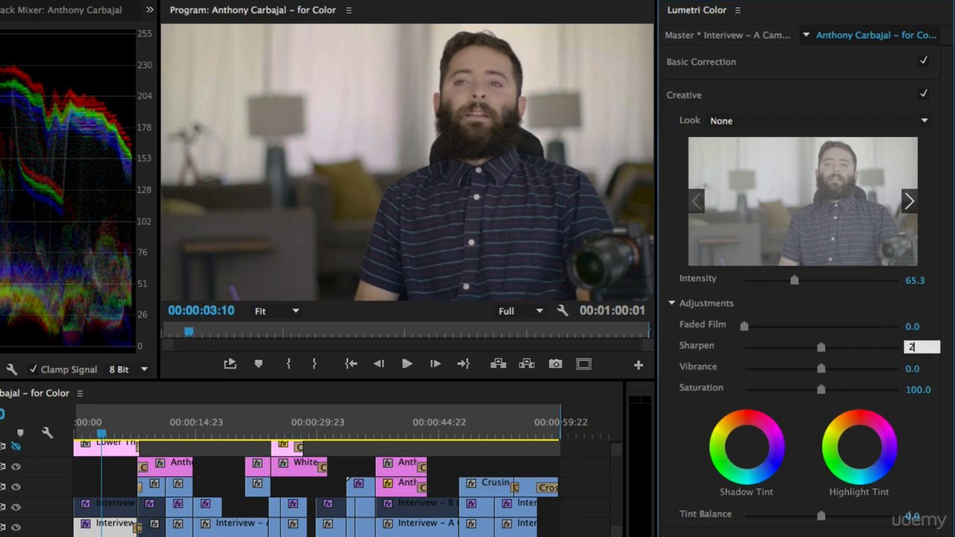
text(5)
key(Return)
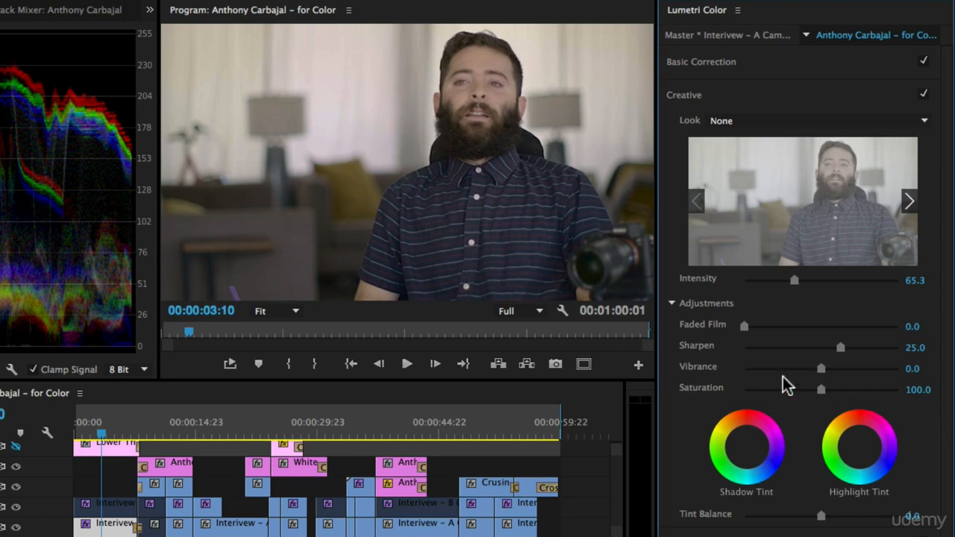
Try Sharpen at 100 to judge the extreme effect, and return it to 25
drag(839, 348, 950, 351)
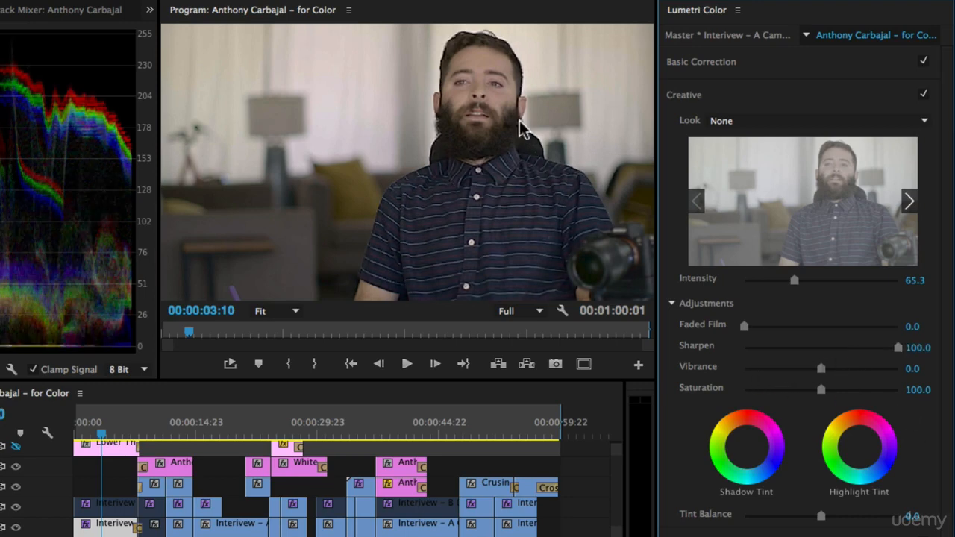
click(919, 347)
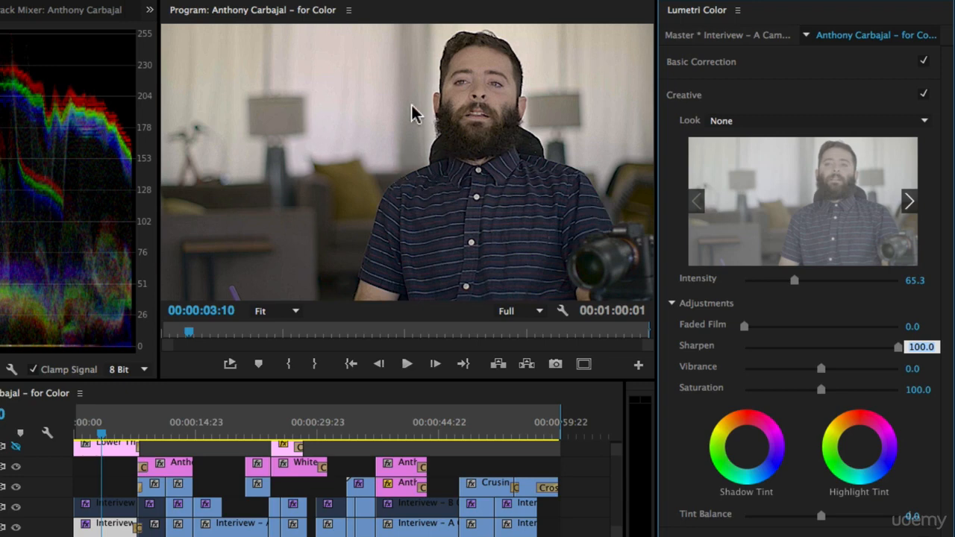
text(25)
key(Return)
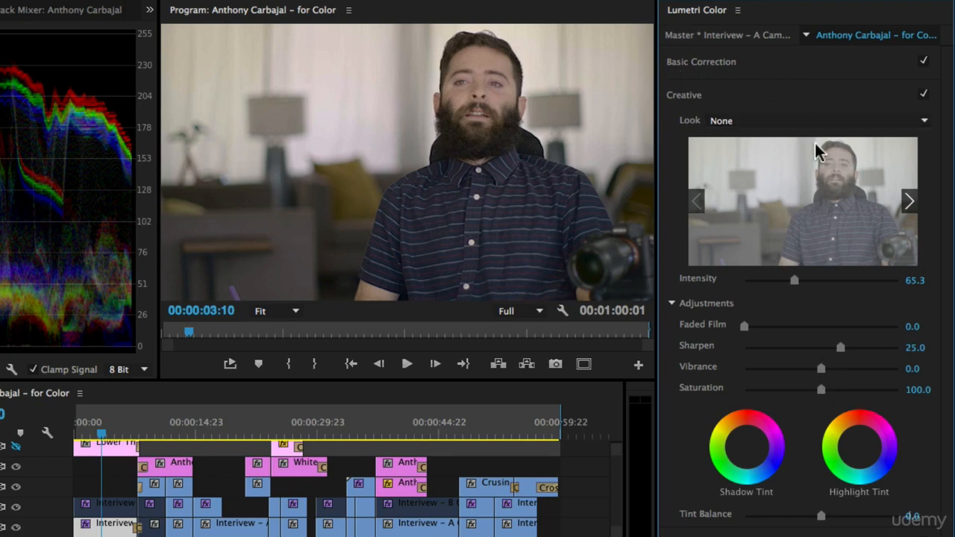
Try the creative Saturation at 0 and reset it to 100
drag(817, 394, 699, 393)
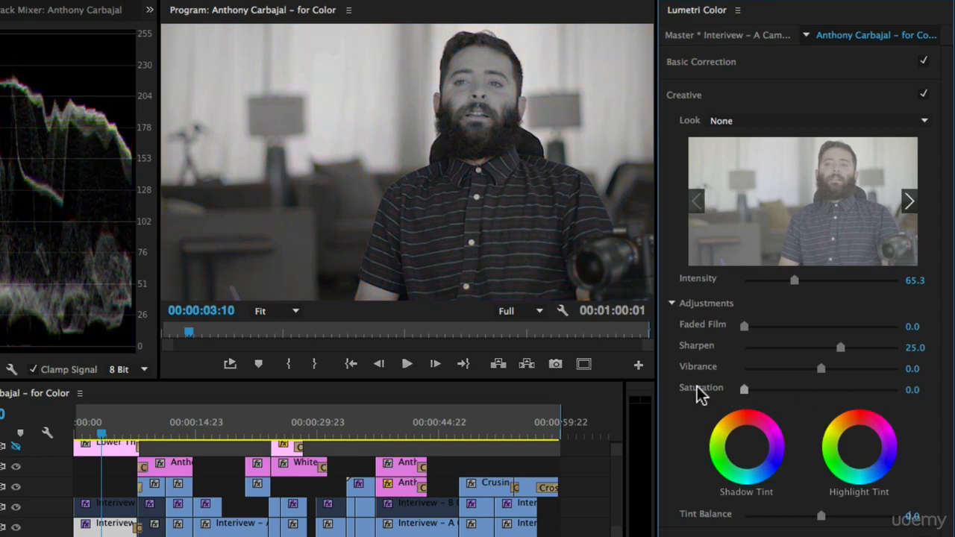
double_click(780, 394)
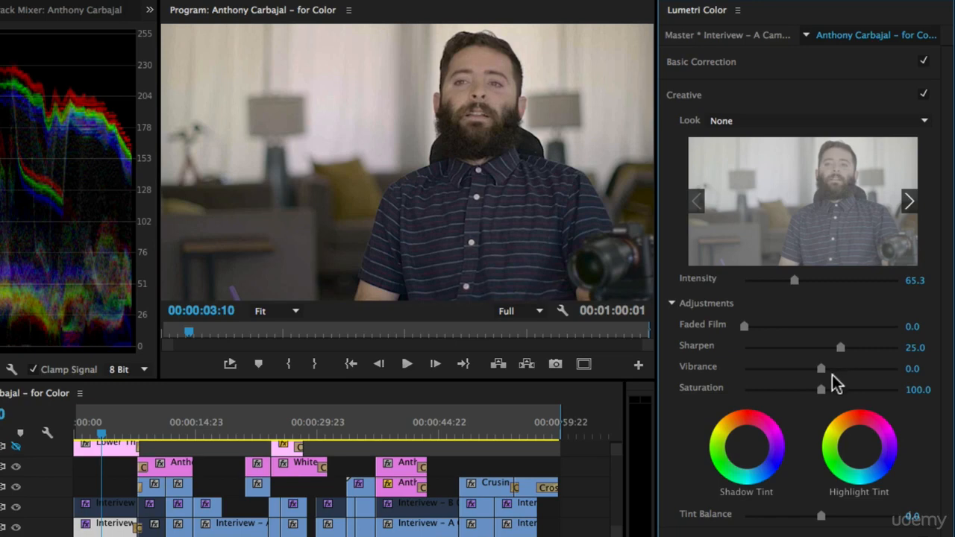
Compare Vibrance at 50.5 with Saturation at 177.9, resetting them to 0 and 100 respectively
drag(821, 372, 859, 377)
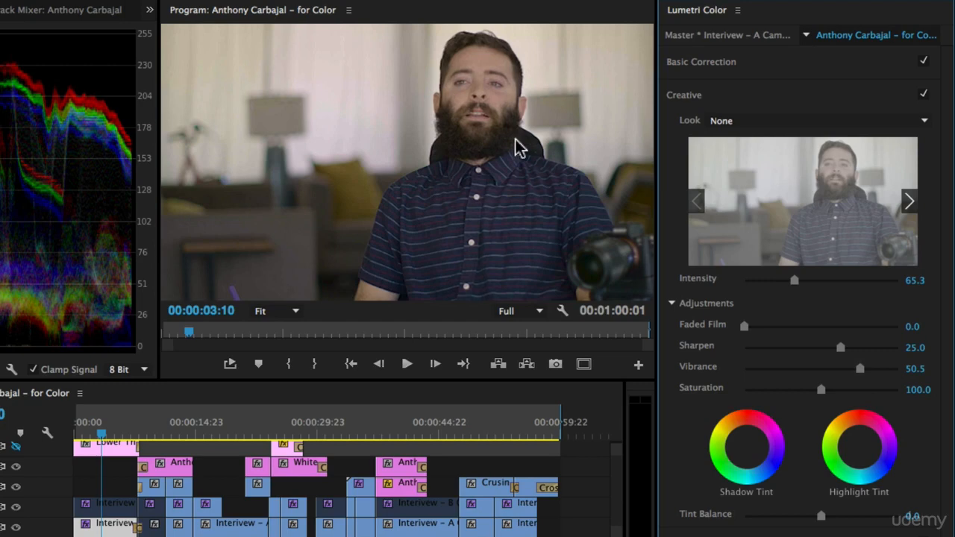
drag(859, 369, 813, 369)
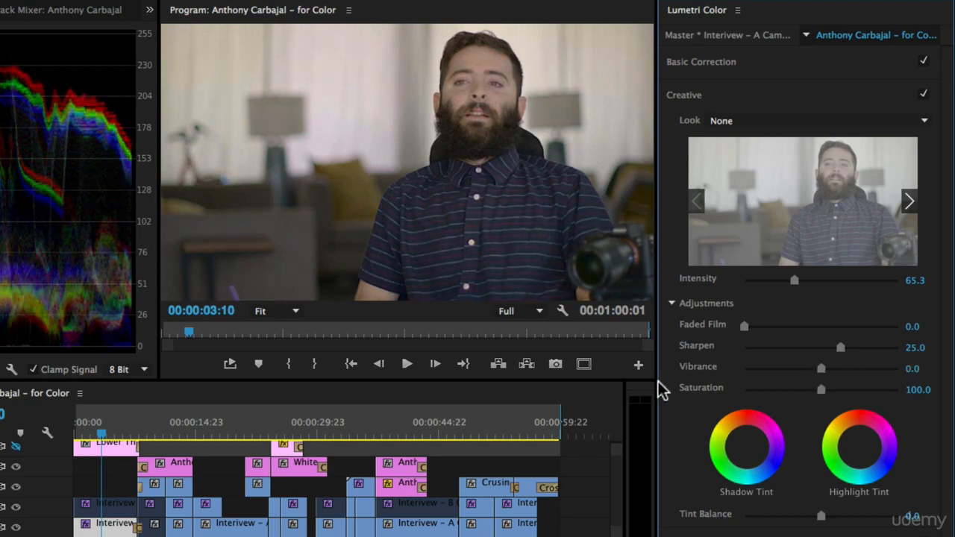
drag(826, 387, 880, 389)
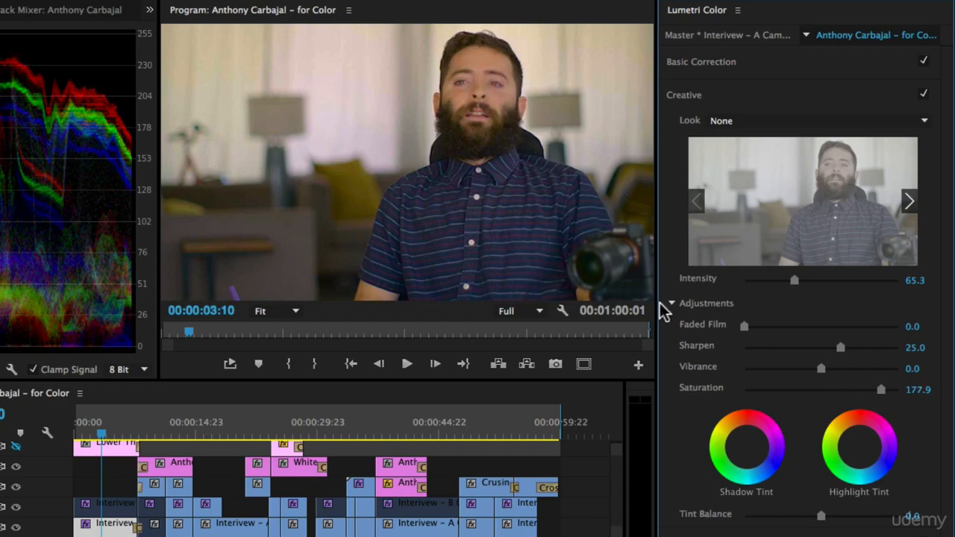
double_click(820, 387)
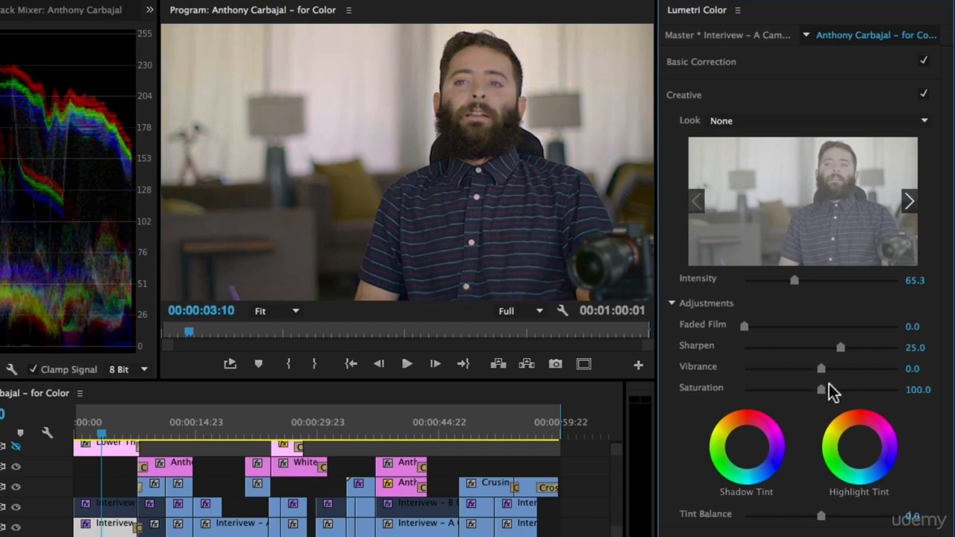
Set the creative Vibrance to 40 and save the project
drag(820, 367, 867, 370)
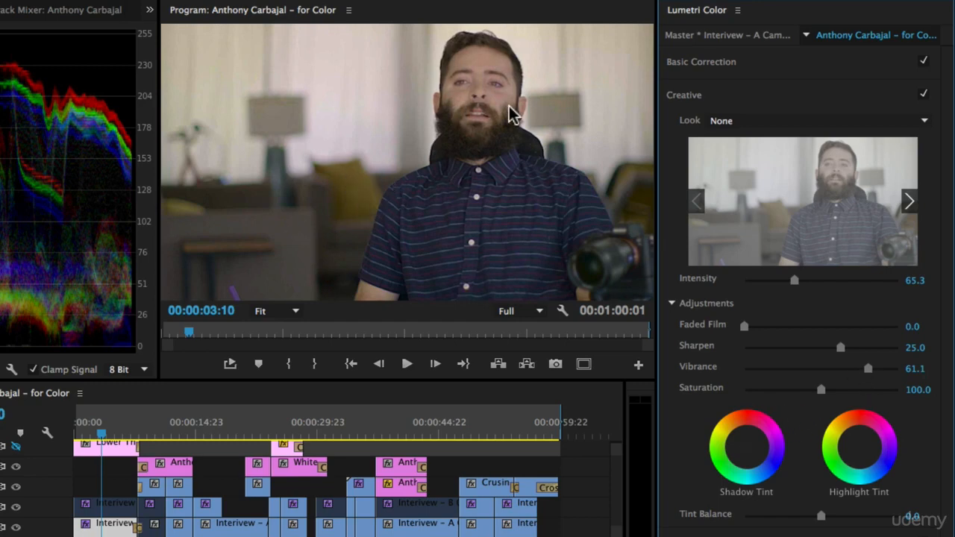
drag(866, 371, 851, 373)
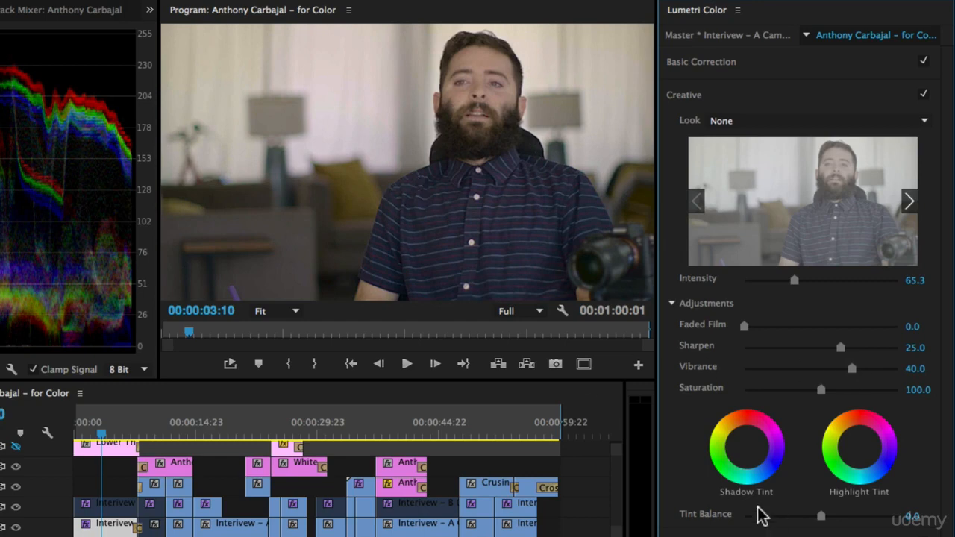
scroll(675, 392, down, 1)
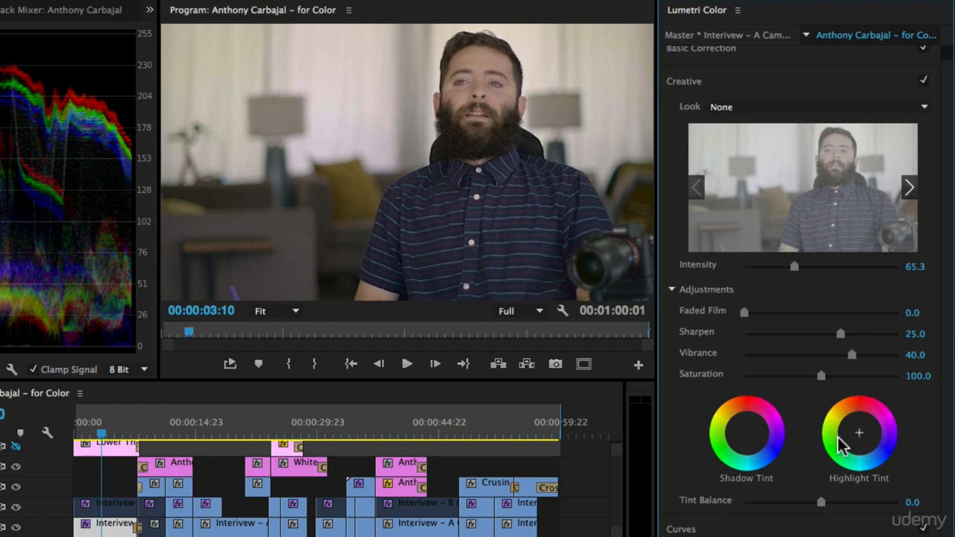
key(ctrl+s)
Try a Shadow Tint slightly toward blue combined with a Highlight Tint toward orange
mouse_move(745, 431)
mouse_down()
mouse_move(770, 451)
mouse_move(756, 441)
mouse_up()
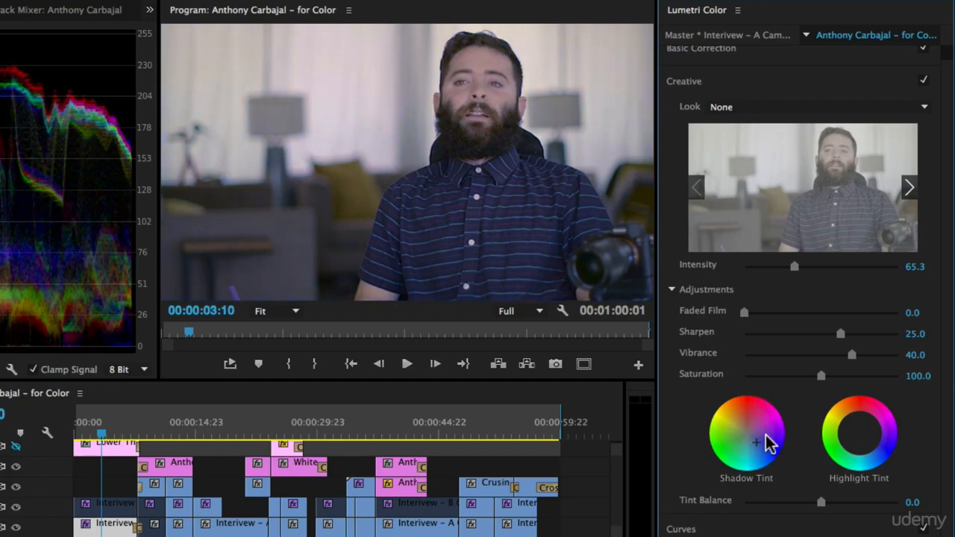
click(863, 433)
click(857, 427)
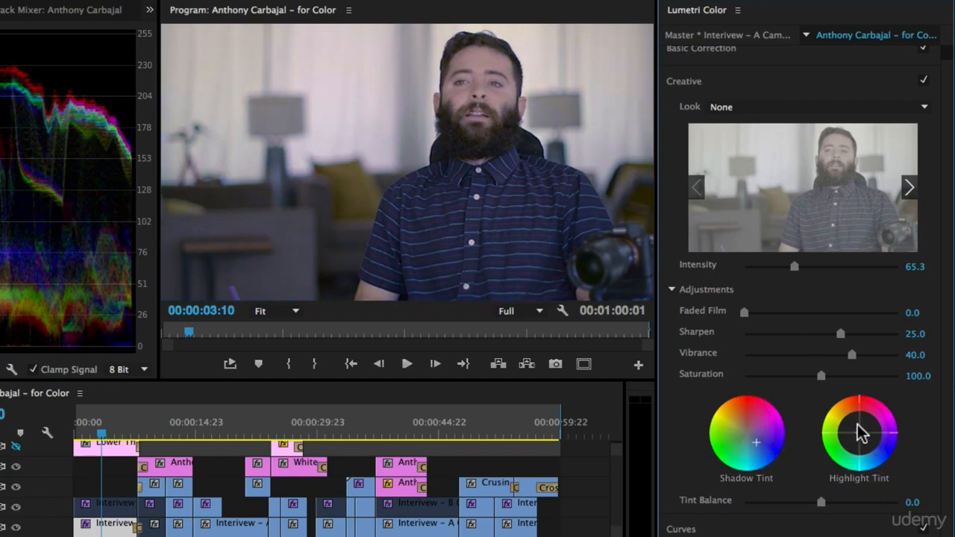
drag(858, 436, 847, 417)
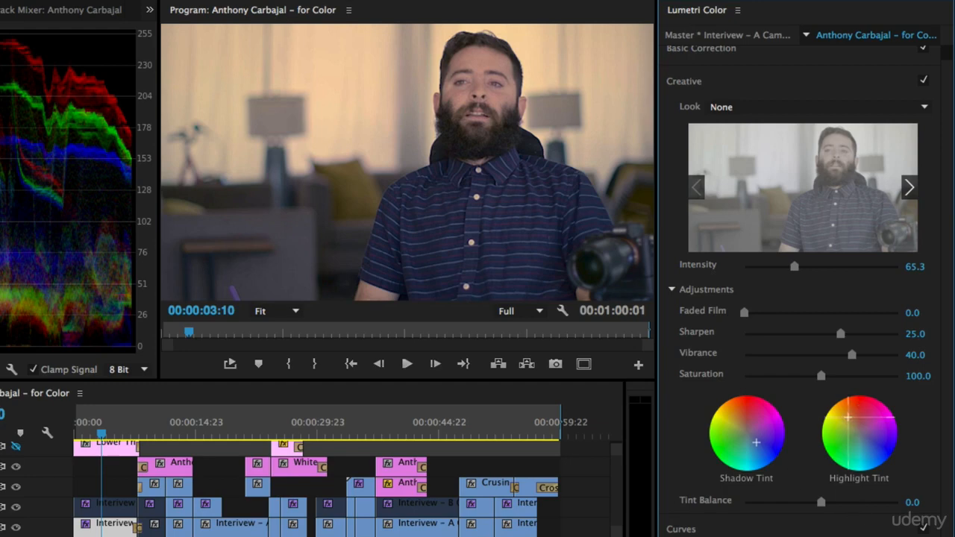
drag(847, 418, 848, 414)
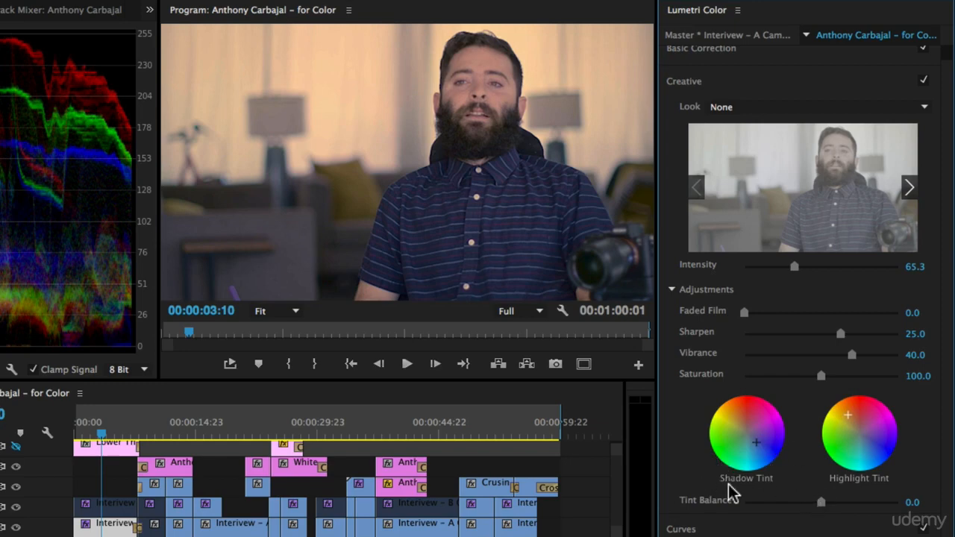
Try Tint Balance at -37.9, and reset the balance and both tint wheels to neutral
drag(821, 501, 795, 515)
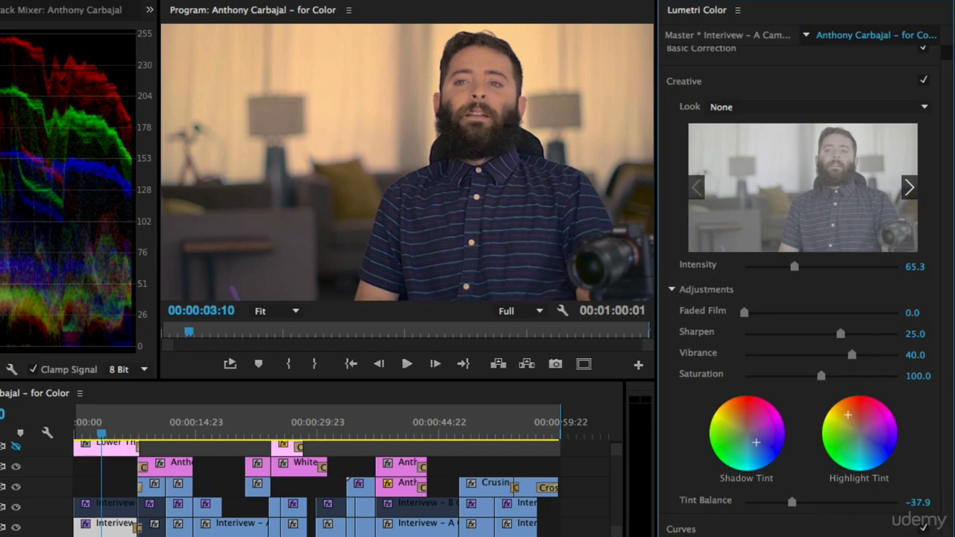
double_click(792, 503)
double_click(755, 441)
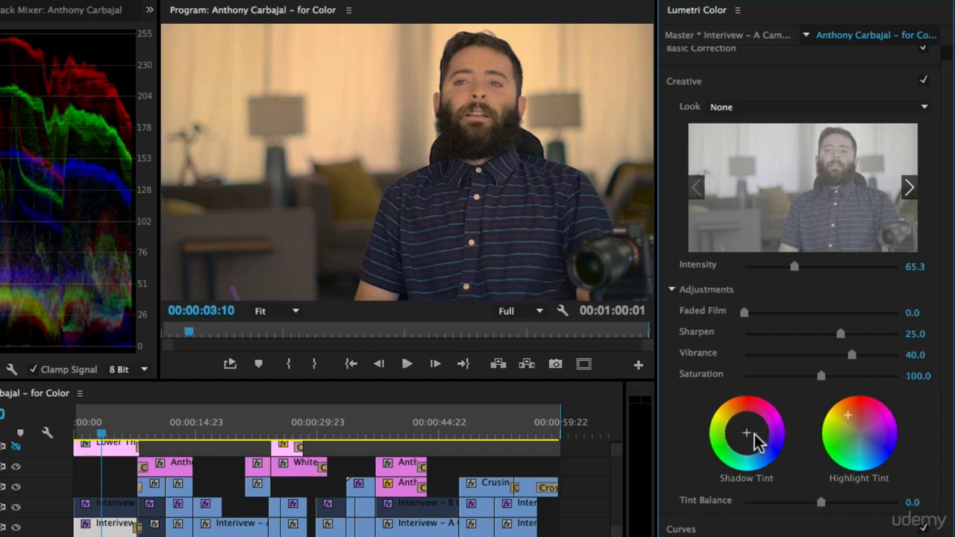
double_click(850, 440)
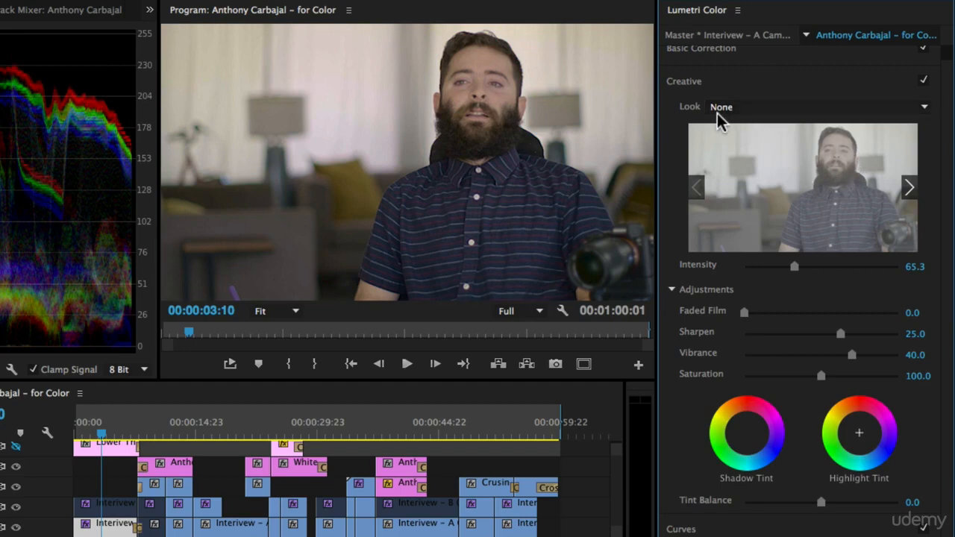
Browse the available creative Look presets from the Fuji and Kodak film stocks through the SL looks, leaving None selected
click(760, 106)
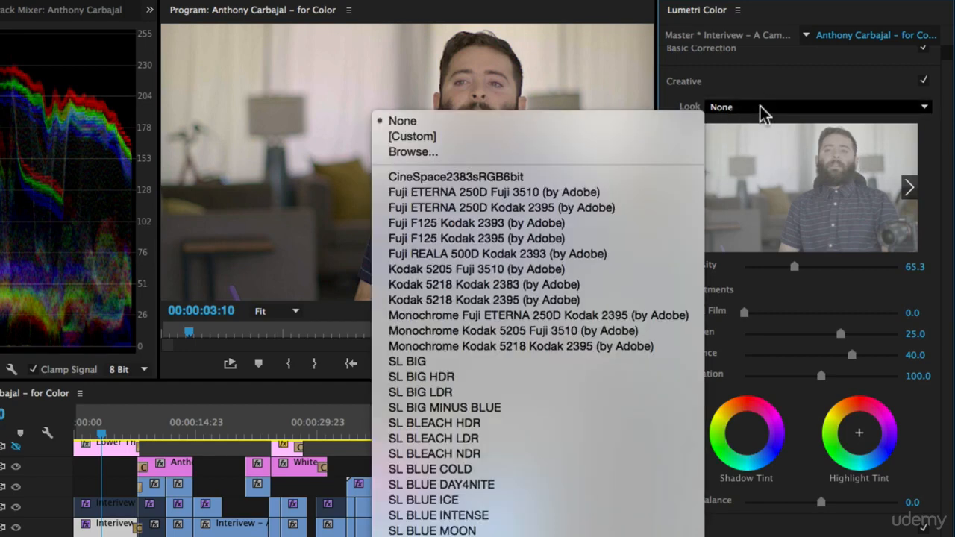
scroll(493, 427, down, 1)
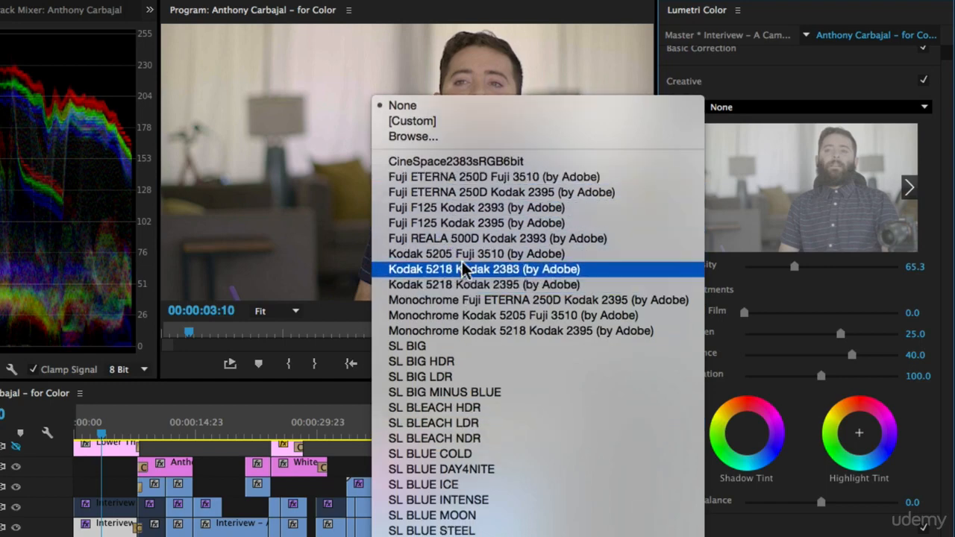
scroll(462, 261, down, 10)
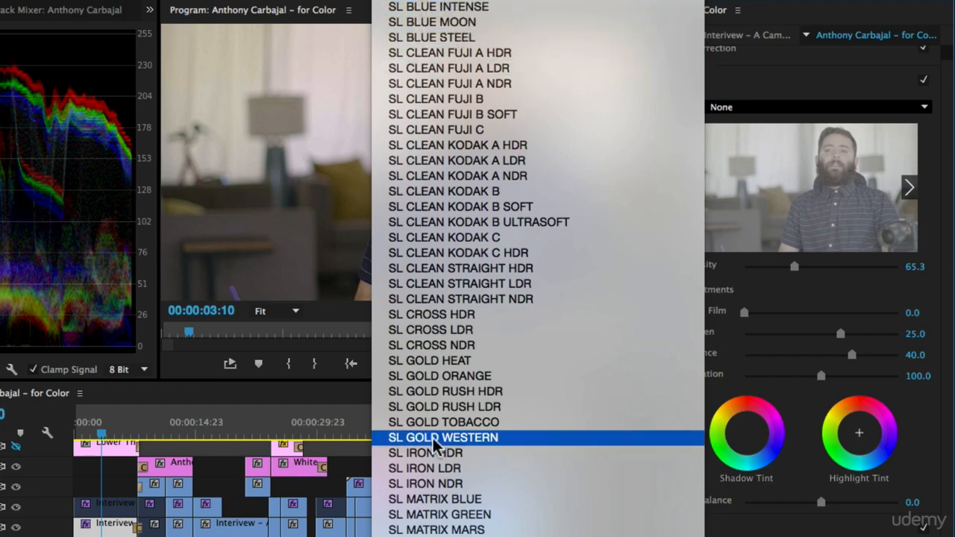
click(789, 298)
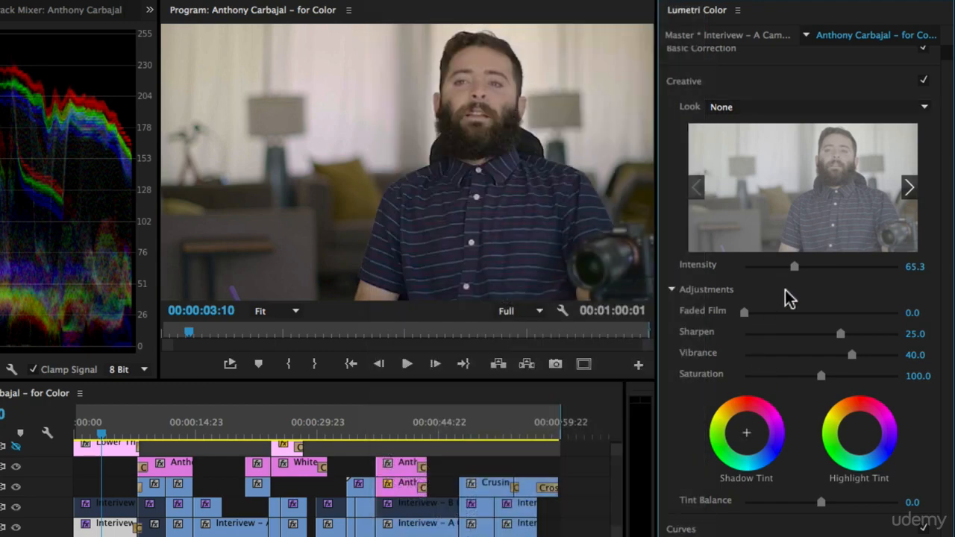